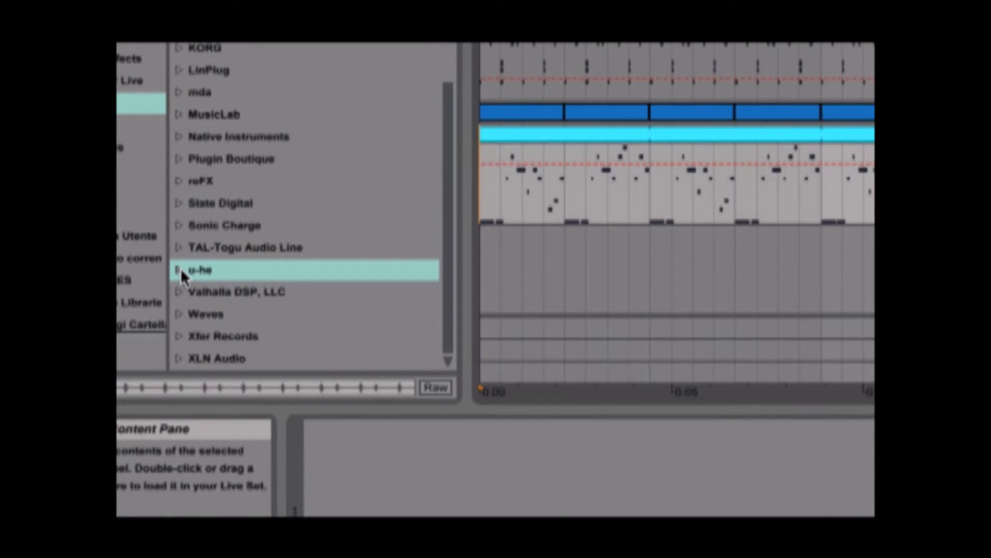
Load u-he's TyrellN6 synth onto the track and select its bbb Funkeee preset
left_click(179, 270)
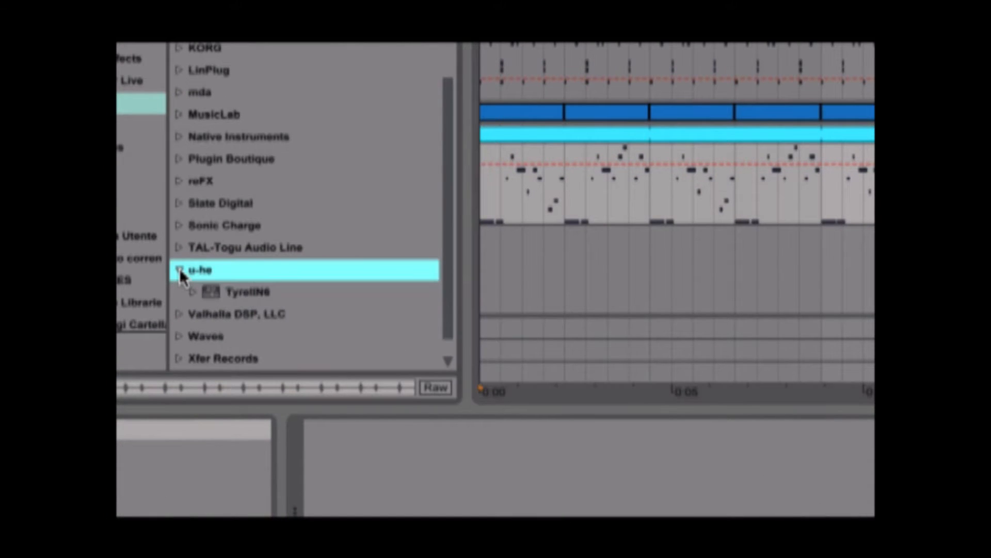
double_click(224, 291)
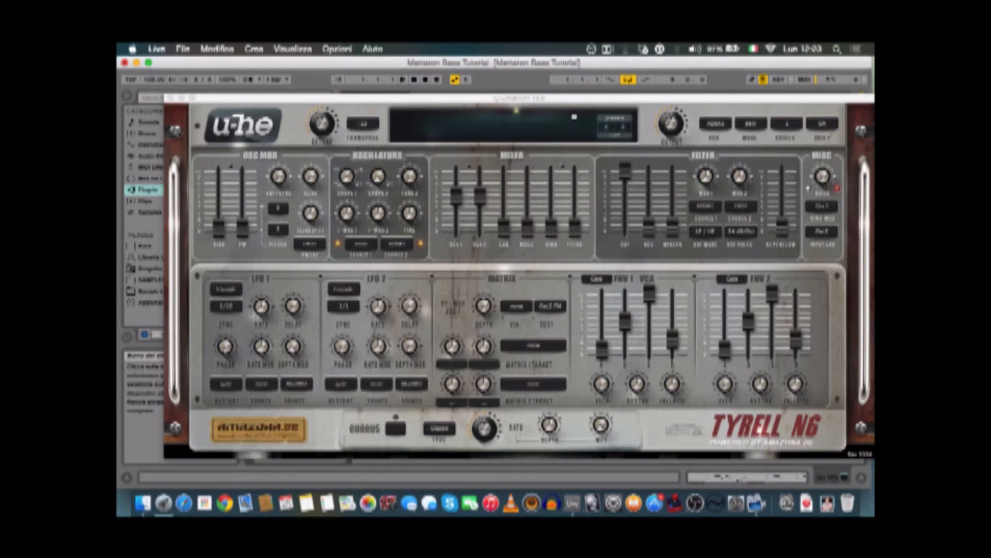
left_click(617, 123)
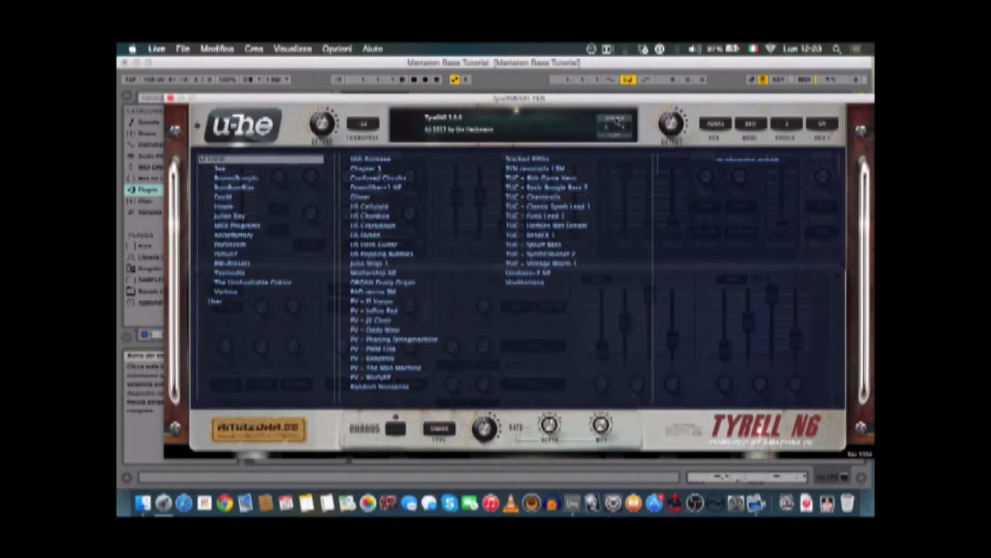
left_click(381, 160)
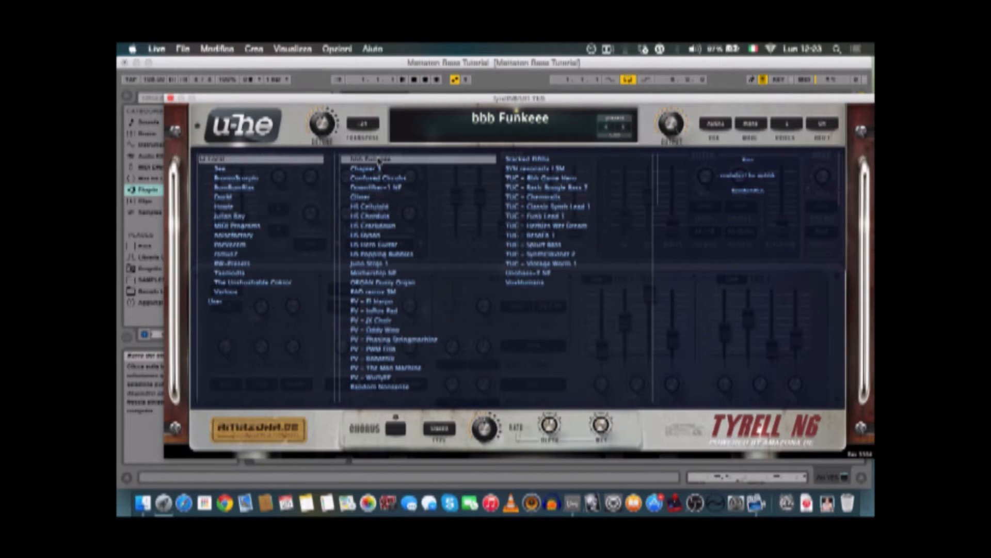
left_click(614, 120)
With the loop playing, set the synth's transpose to 0, oscillator 1's shape to 3.16 and raise its mixer level to about 7
left_click(403, 79)
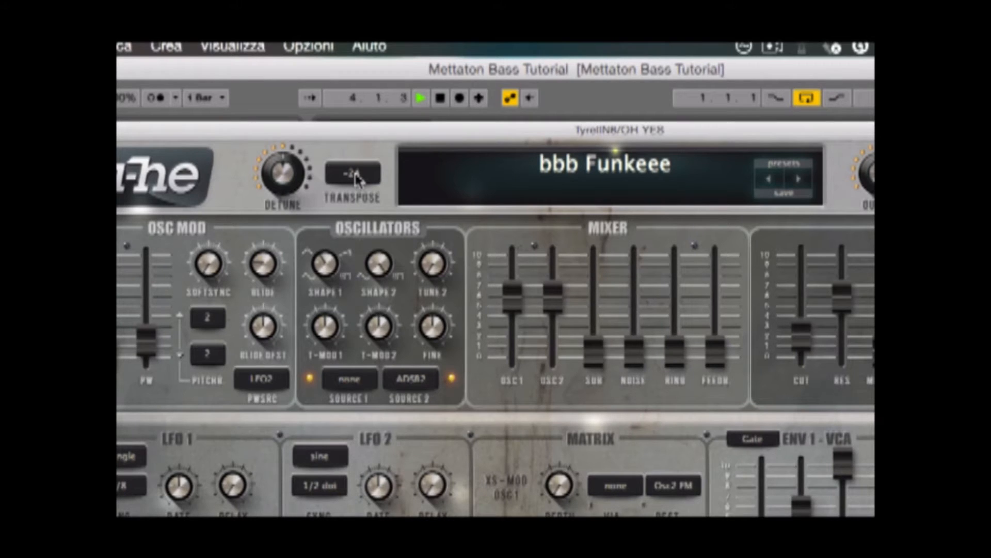
left_click_drag(354, 175, 357, 156)
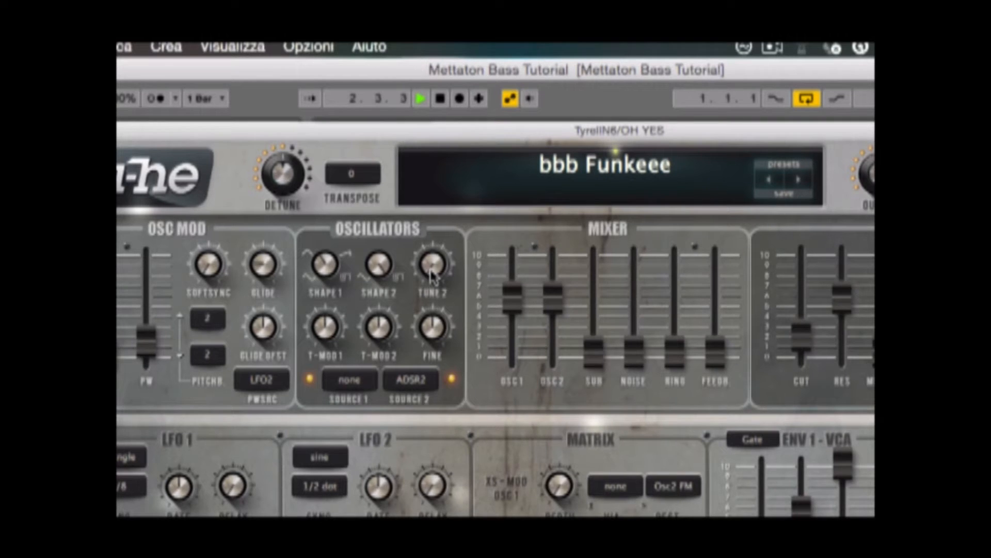
left_click_drag(330, 265, 331, 219)
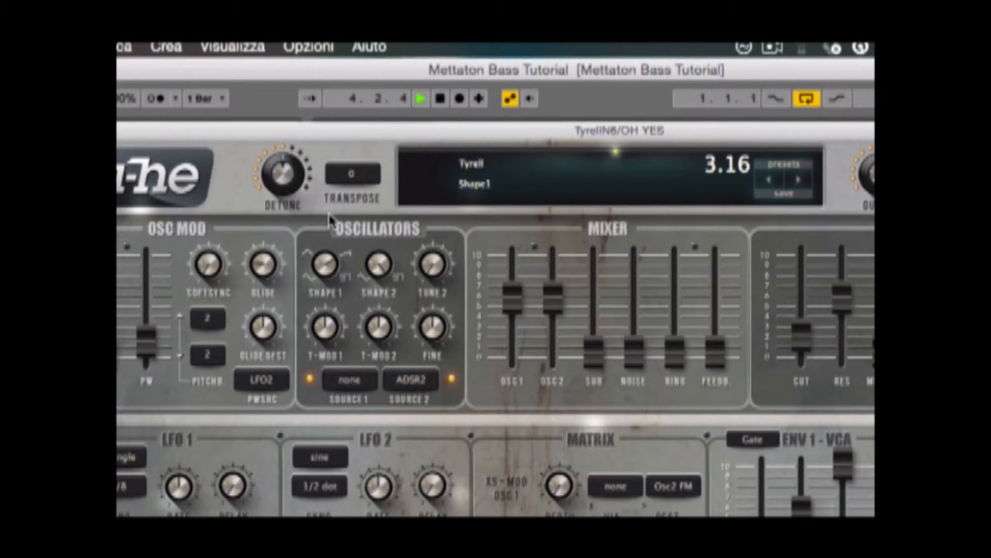
left_click_drag(516, 292, 517, 256)
Increase oscillator 2's shape slightly, set its tuning to 12.00 and lower its level in the mixer
left_click_drag(379, 278, 388, 258)
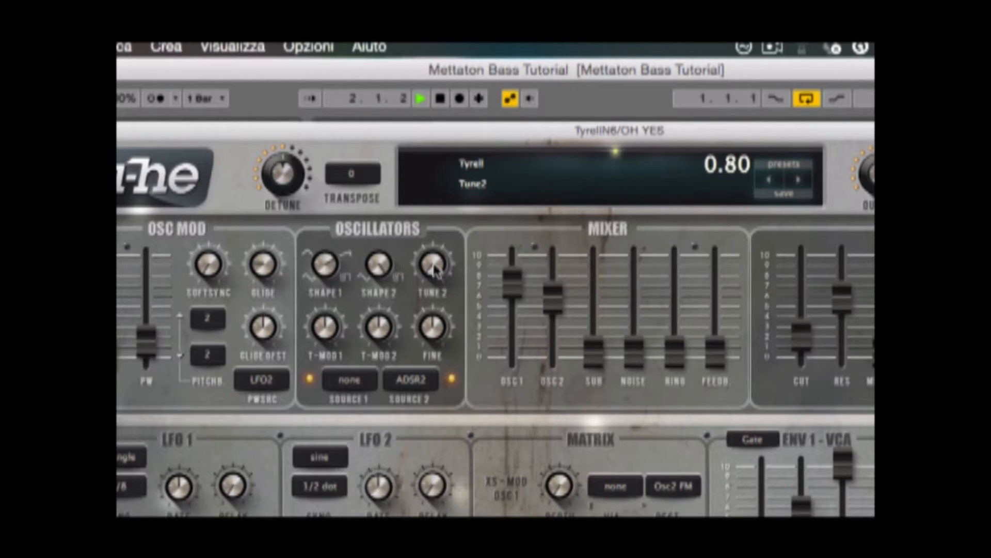
left_click_drag(433, 247, 432, 142)
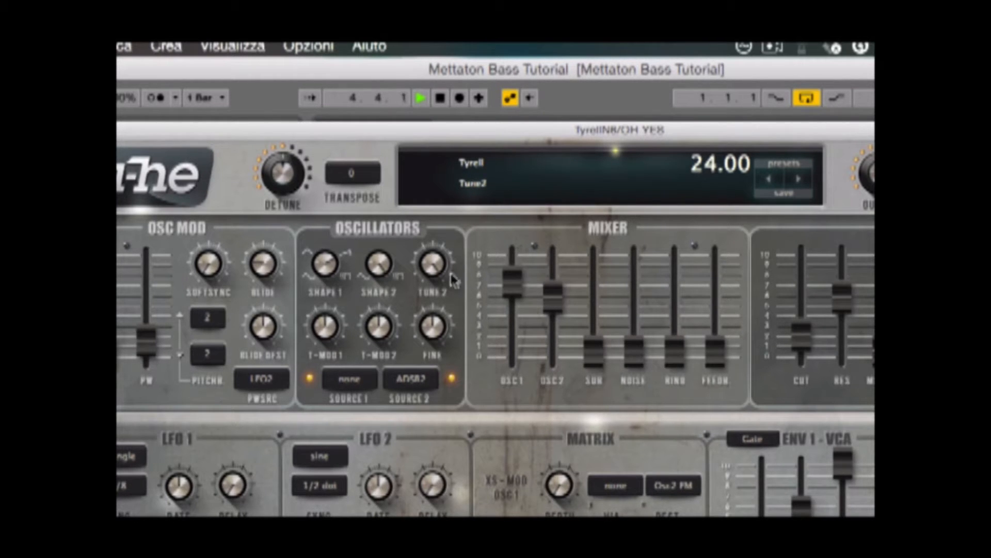
left_click_drag(437, 273, 449, 319)
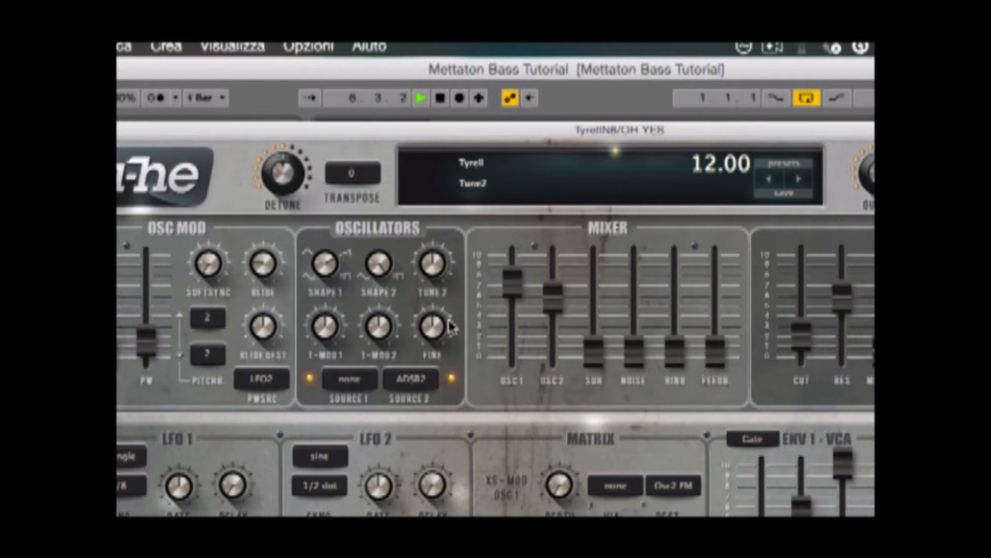
left_click_drag(554, 294, 561, 404)
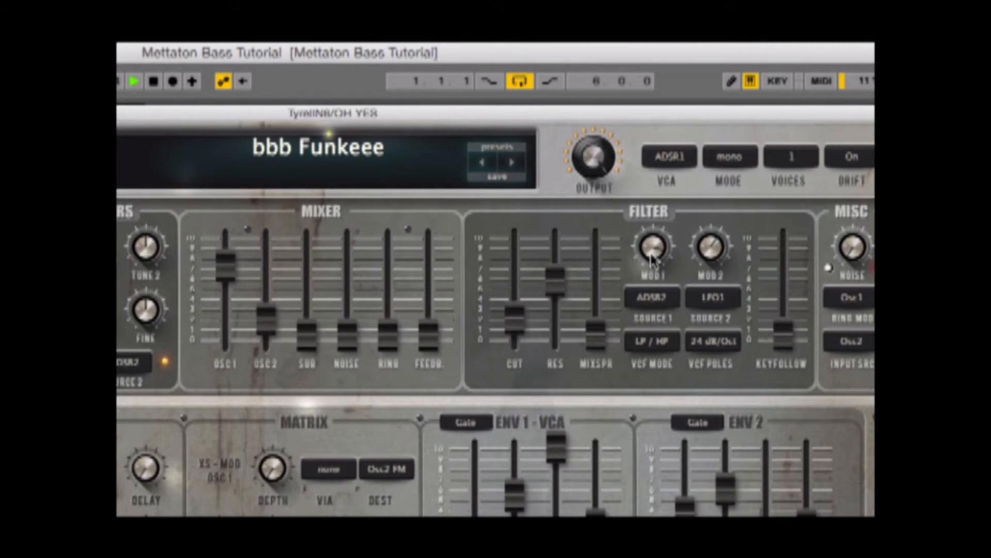
Raise the synth's filter cutoff and sub-oscillator level, and stop playback
left_click_drag(512, 328, 516, 228)
left_click_drag(312, 347, 315, 247)
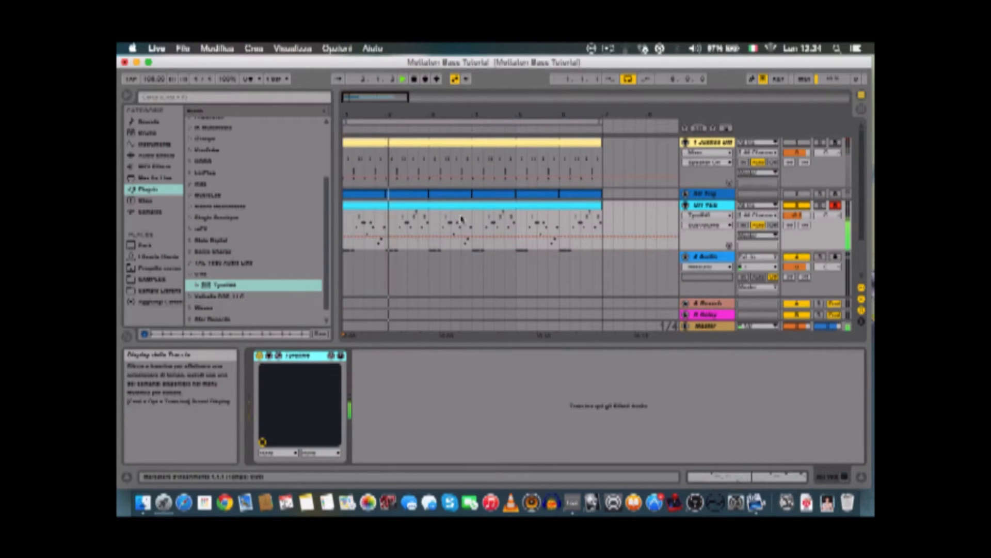
left_click(415, 80)
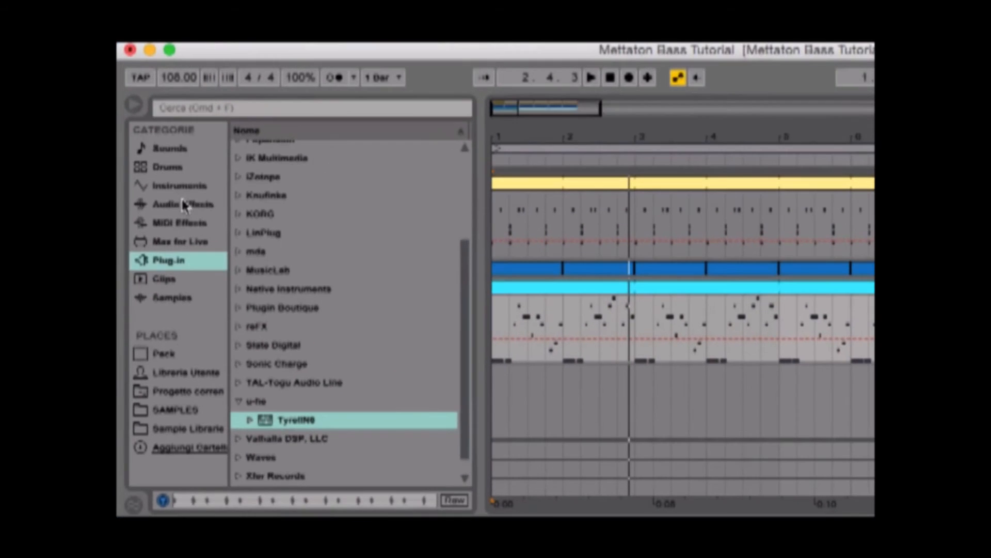
Add a Saturator after the synth and set its Drive to 16.6 dB during playback
left_click(157, 156)
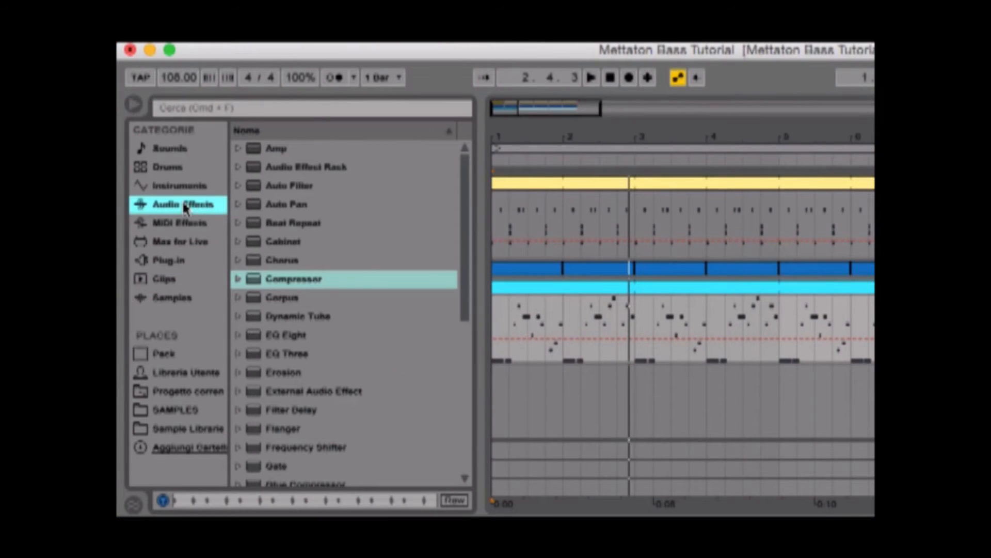
scroll(272, 292, "down", 8)
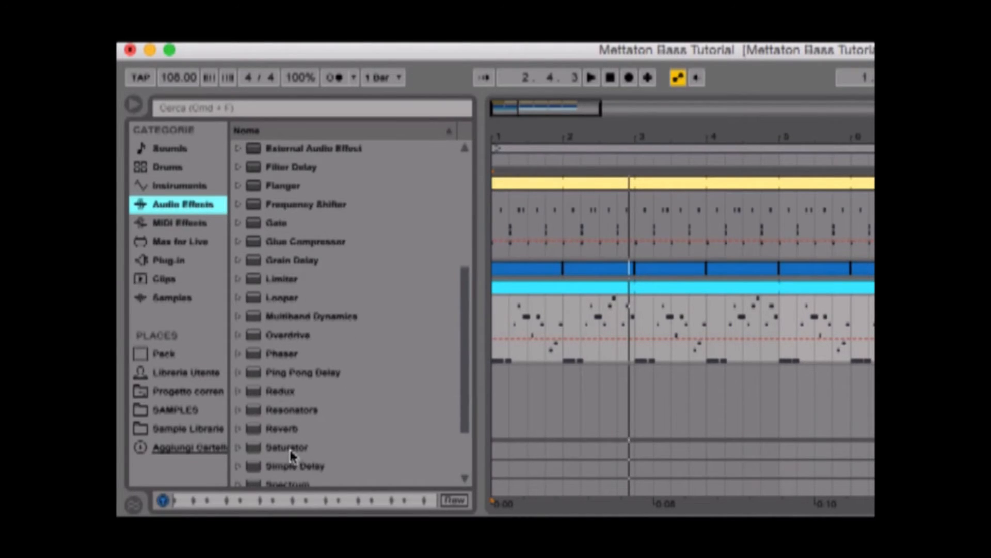
double_click(287, 447)
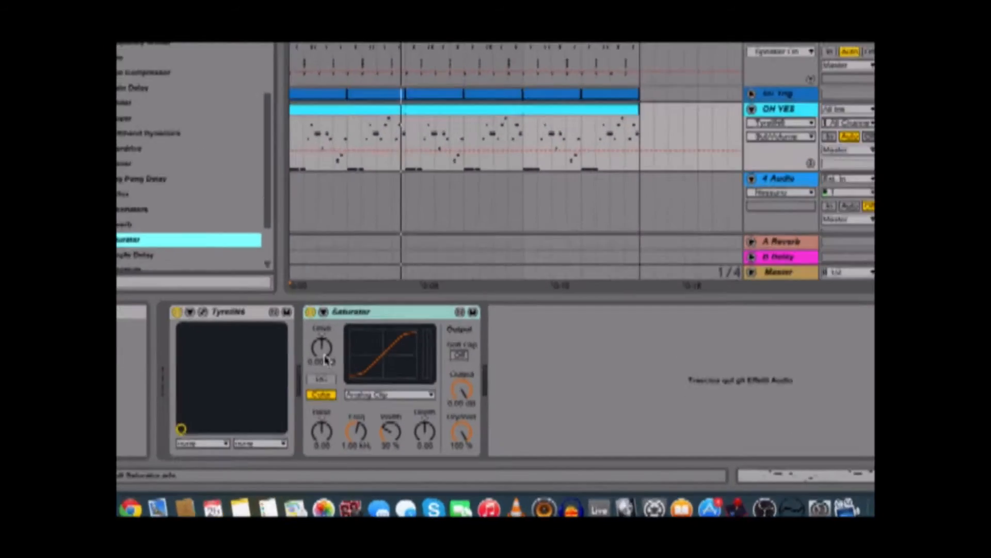
key("space")
left_click(370, 385)
left_click_drag(216, 266, 215, 237)
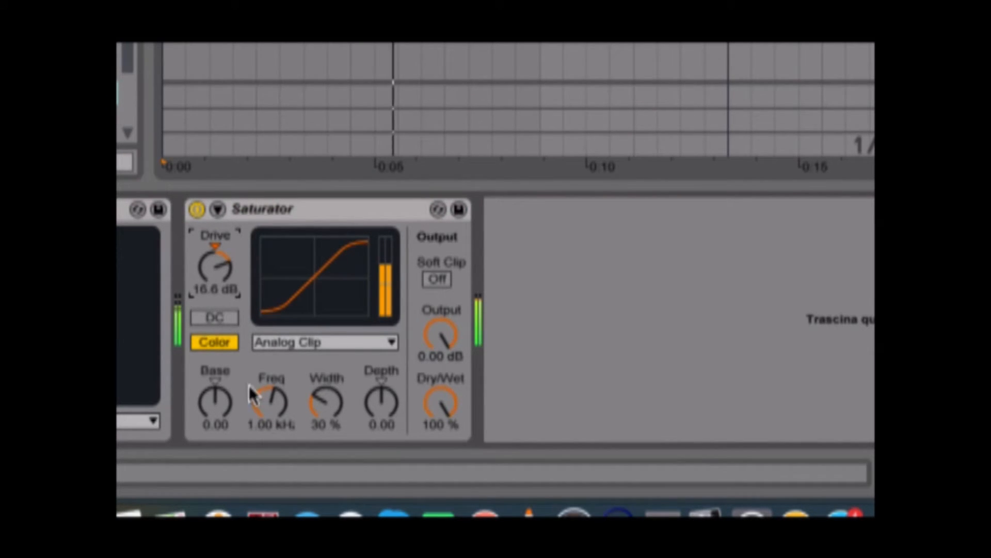
Audition the Saturator's Medium Curve, Hard Curve, Sinoid Fold, Digital Clip and Waveshaper types
left_click(300, 341)
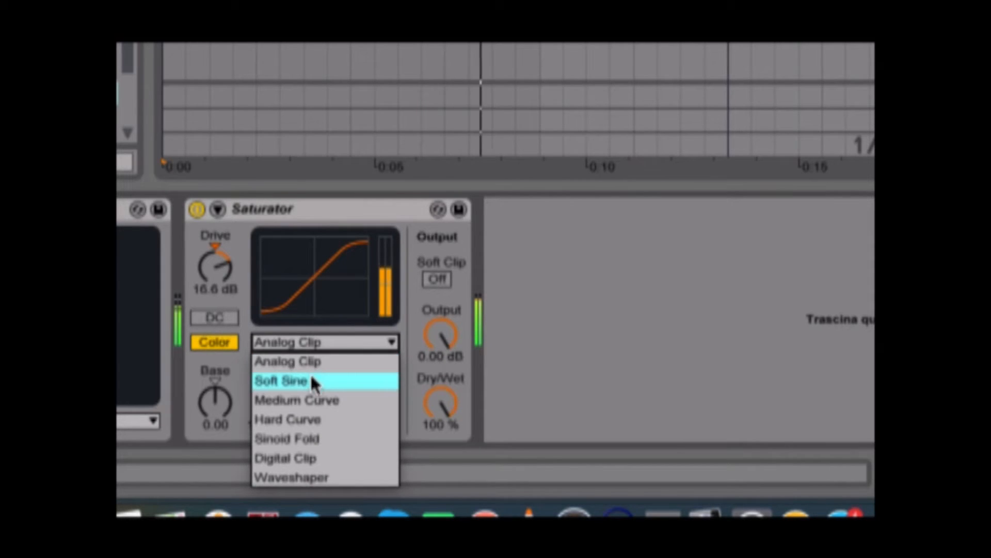
left_click(313, 400)
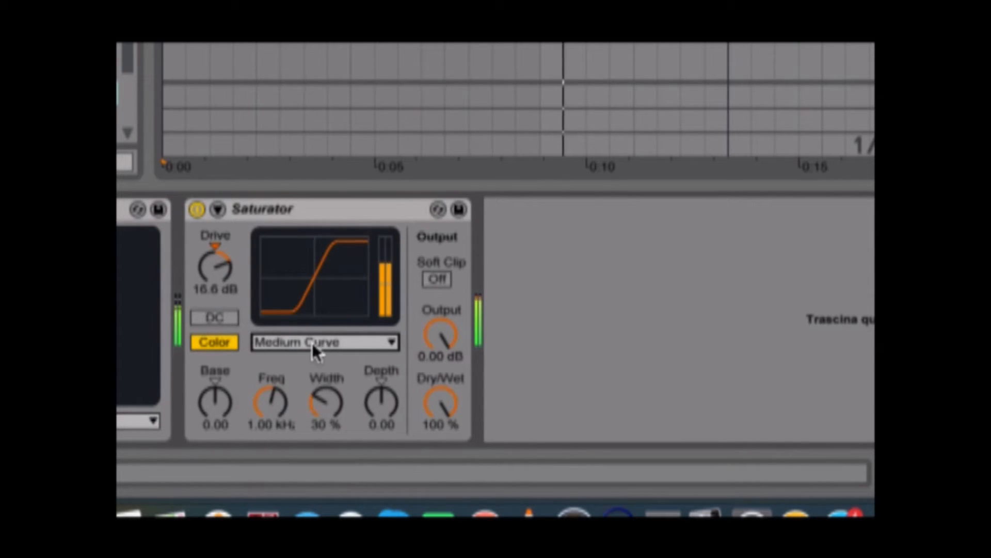
left_click(312, 343)
left_click(312, 418)
left_click(308, 343)
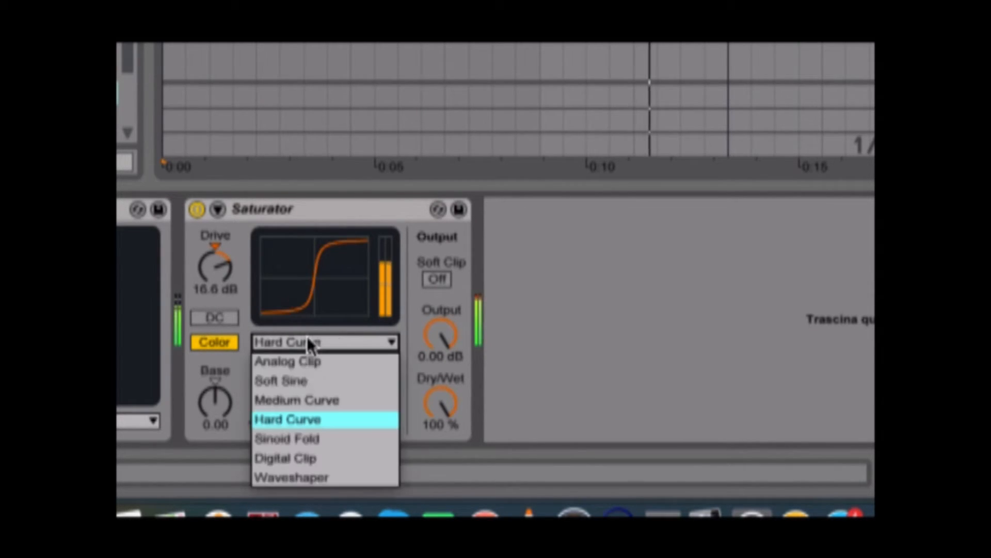
left_click(315, 438)
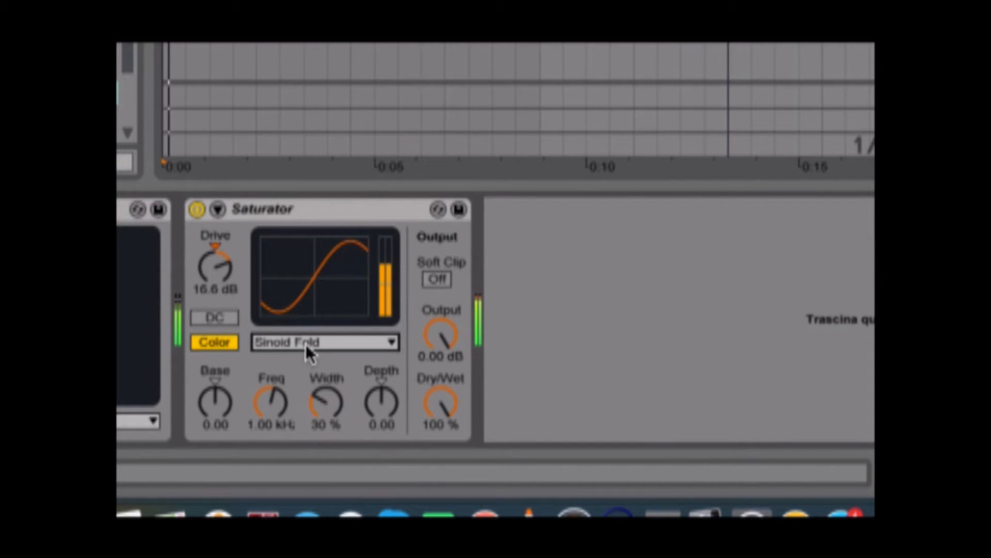
left_click(306, 343)
left_click(304, 458)
left_click(297, 344)
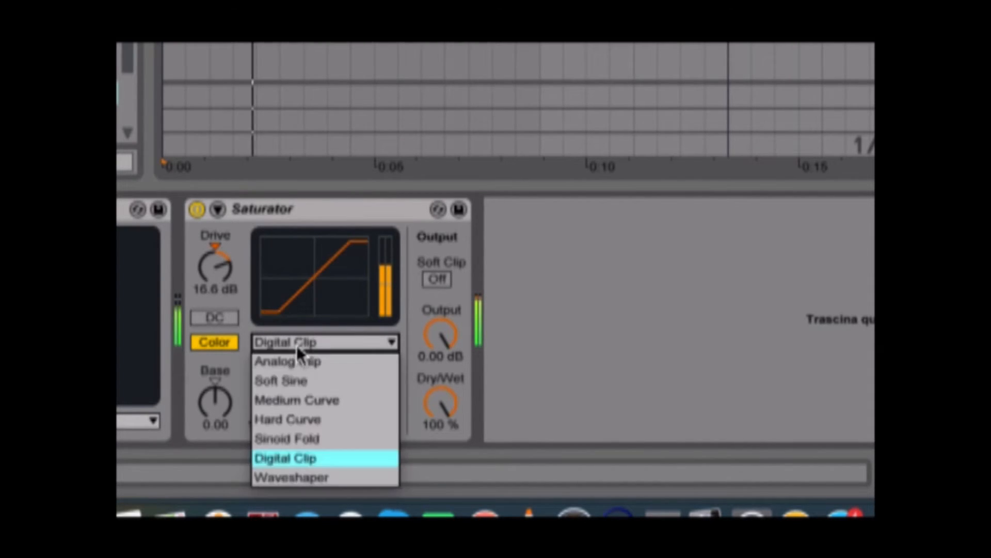
left_click(302, 473)
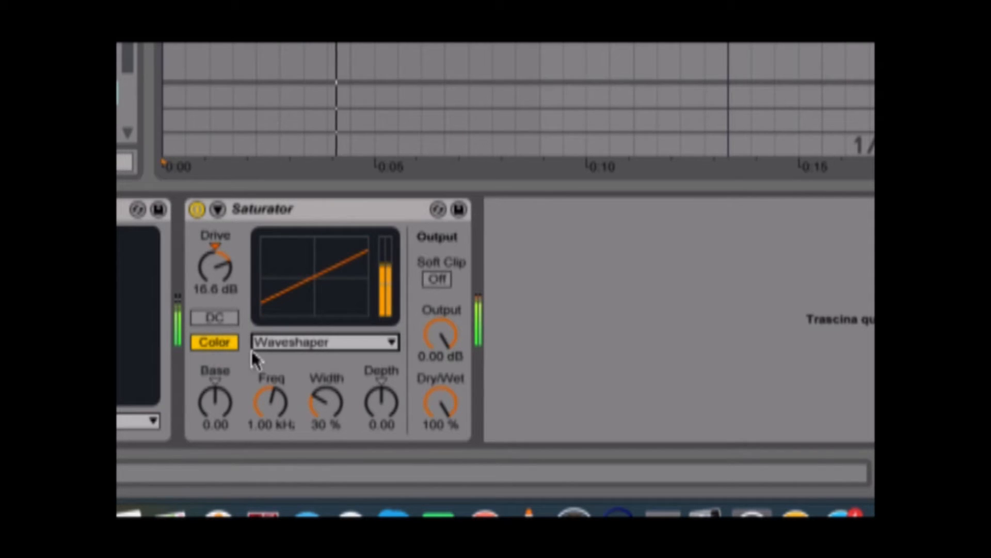
Set the Saturator's Base to 2.86 and its curve type to Analog Clip
left_click_drag(216, 412, 236, 392)
left_click(293, 342)
left_click(306, 362)
Compare the Saturator's Soft Sine and Medium Curve types with Analog Clip
left_click(306, 342)
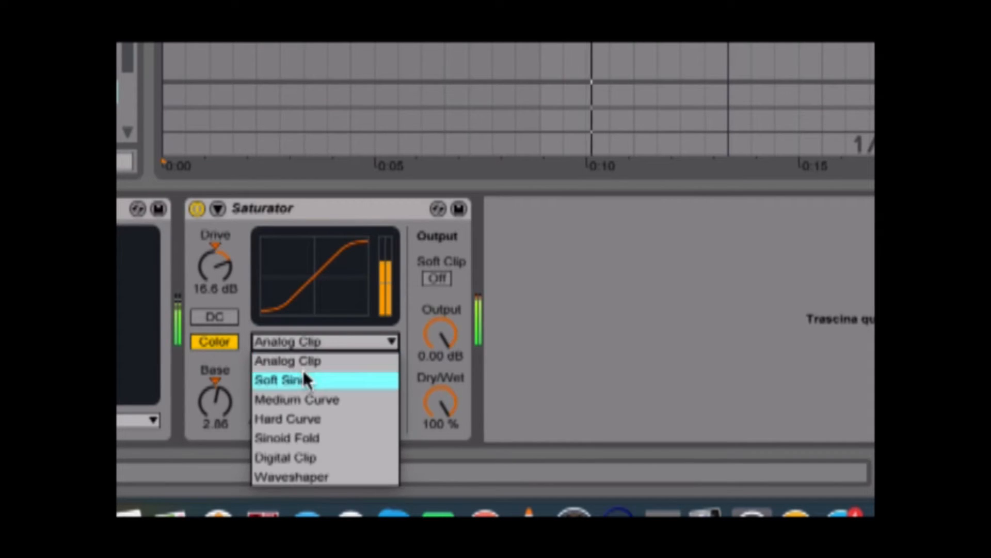
left_click(302, 379)
left_click(303, 345)
left_click(302, 399)
left_click(303, 344)
left_click(302, 361)
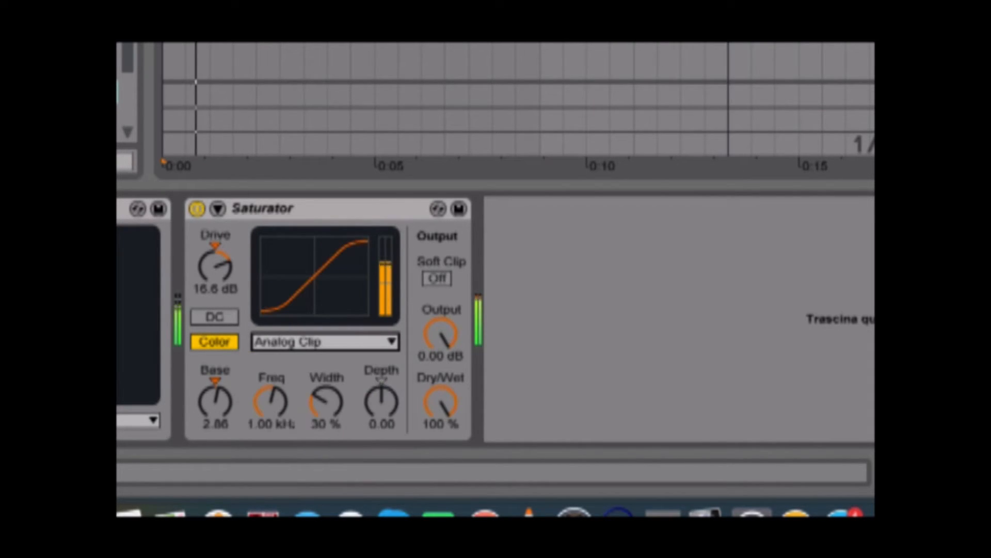
Set the Saturator's Drive to 14.3 dB
left_click_drag(212, 266, 209, 270)
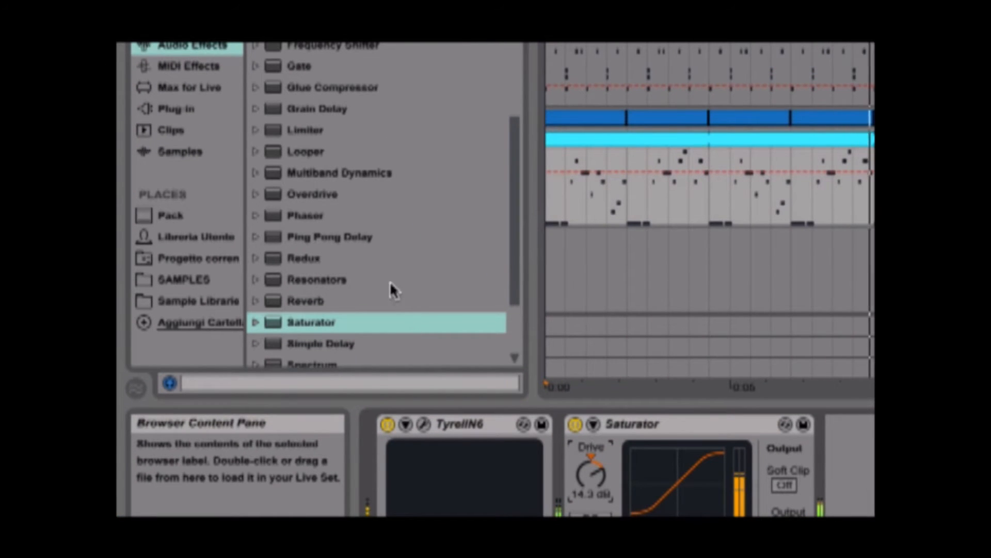
Add a Phaser with frequency 8.22 kHz, feedback 0.95, LFO amount 76.2 % and LFO rate 0.05 Hz
double_click(310, 214)
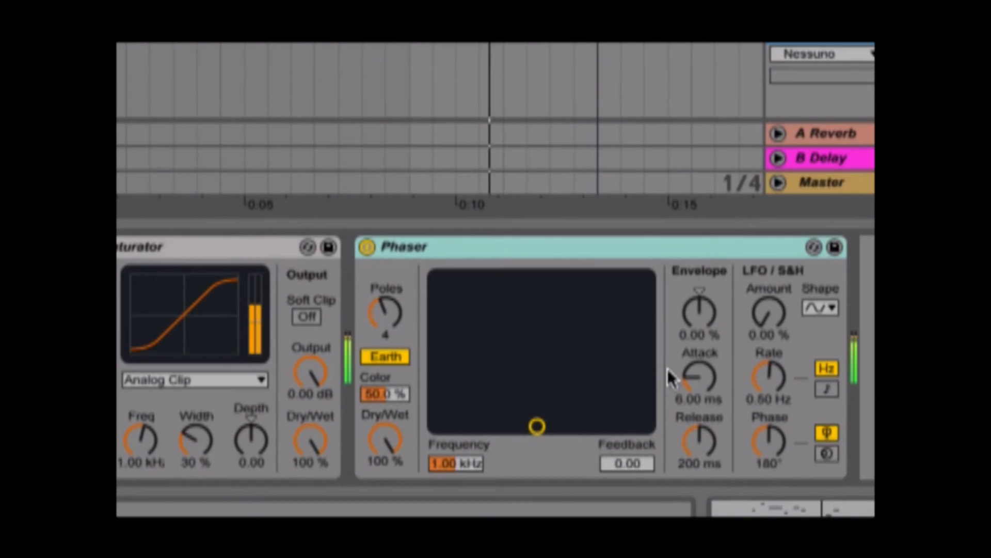
left_click_drag(606, 309, 617, 300)
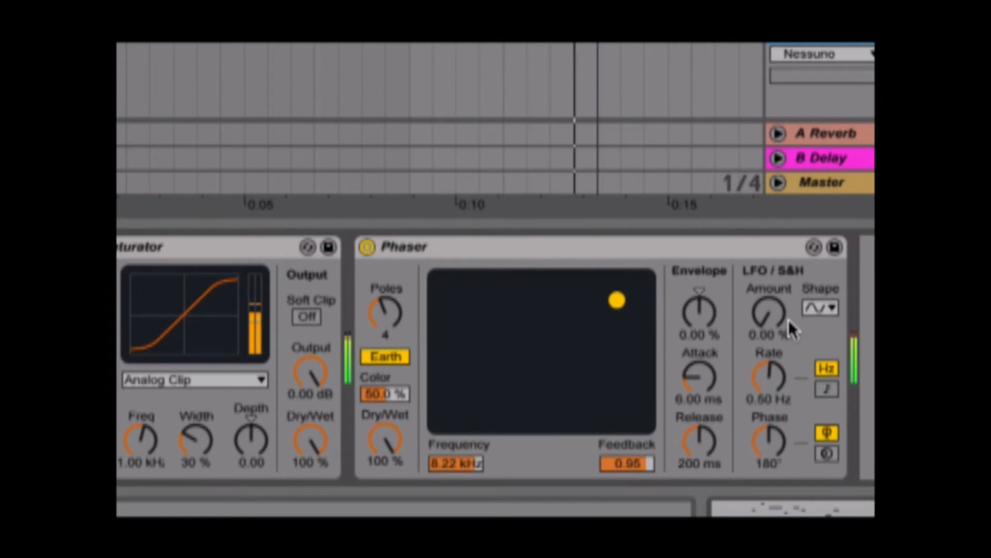
left_click_drag(773, 316, 773, 281)
left_click_drag(770, 380, 770, 408)
Lower the Phaser's color, increase its number of poles and reduce its dry/wet mix
left_click_drag(385, 394, 384, 419)
left_click_drag(384, 317, 383, 273)
left_click_drag(385, 446, 385, 480)
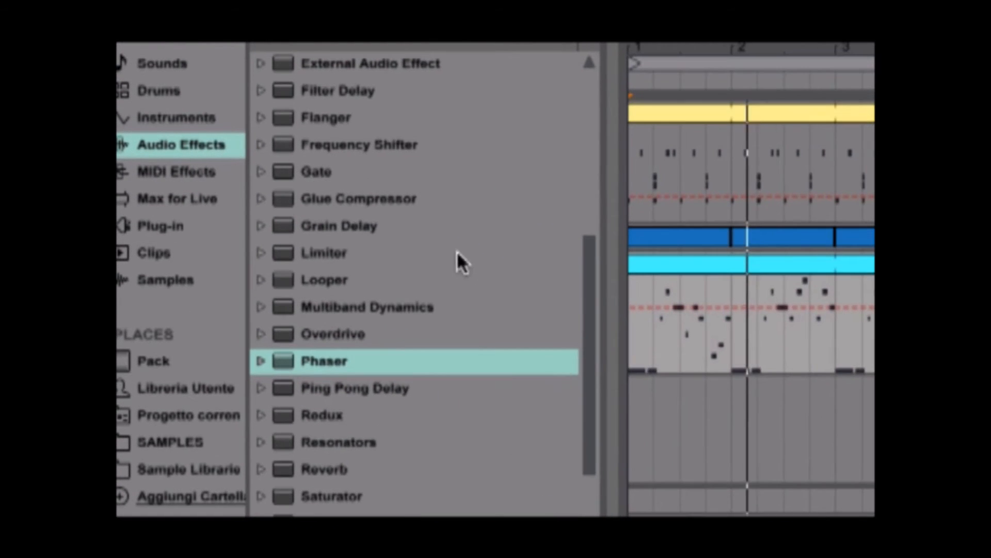
Add a Compressor after the Phaser and unfold its sidechain settings
scroll(356, 216, "up", 5)
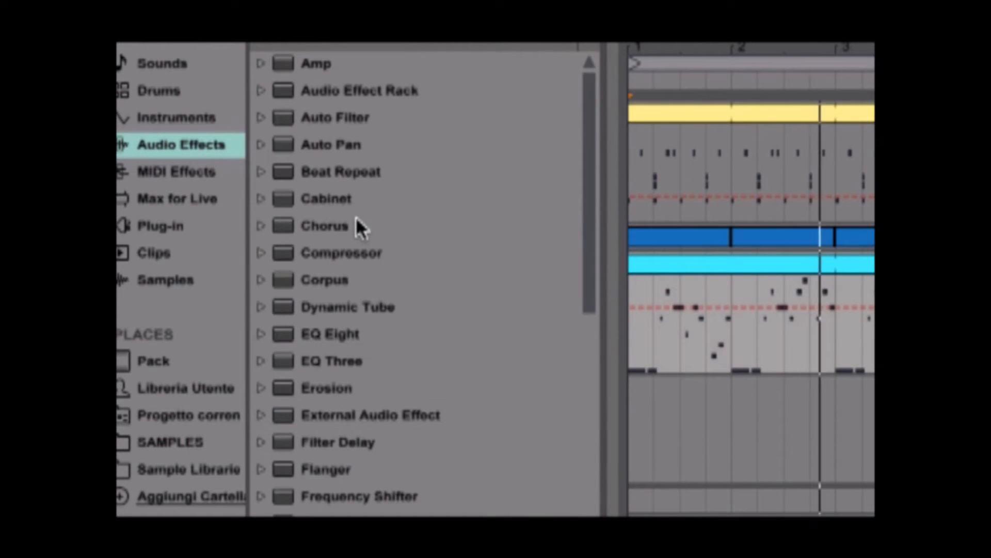
left_click_drag(333, 248, 911, 333)
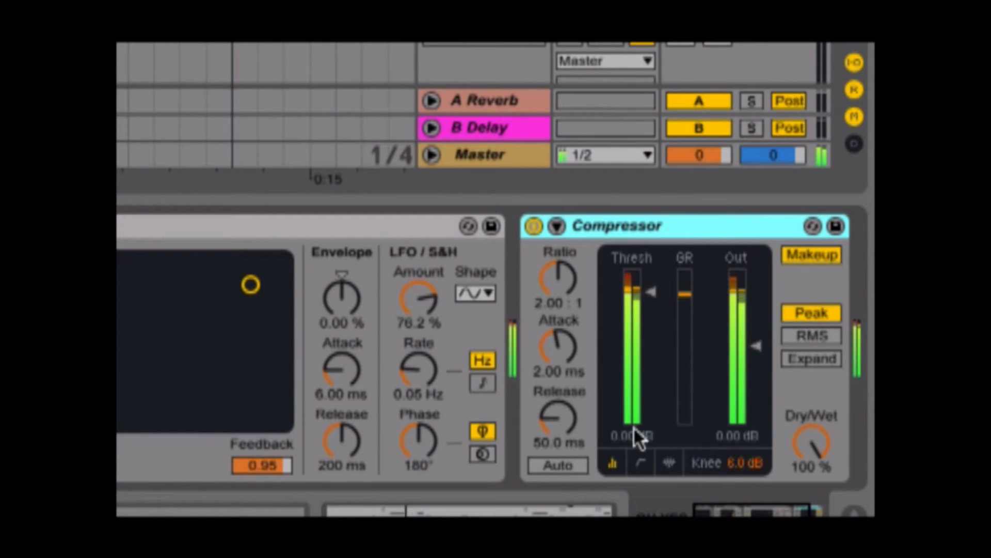
left_click(557, 226)
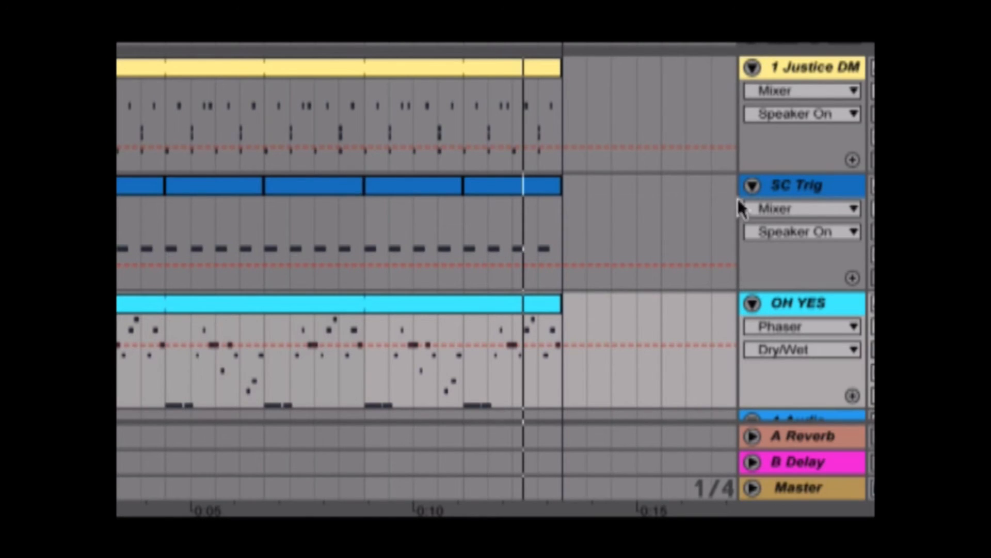
Collapse the SC Trig track, enable the Compressor's sidechain and feed it from SC Trig
left_click(753, 185)
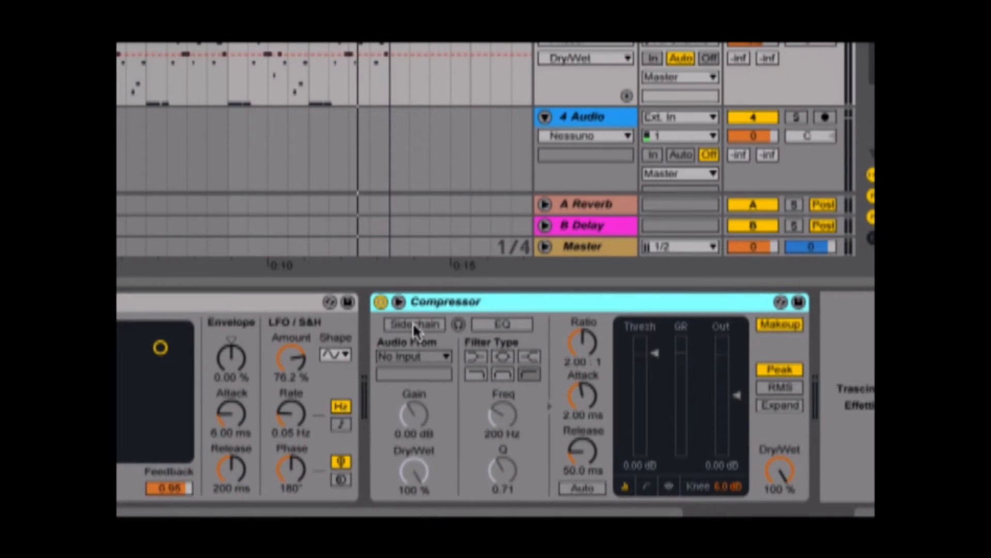
left_click(584, 360)
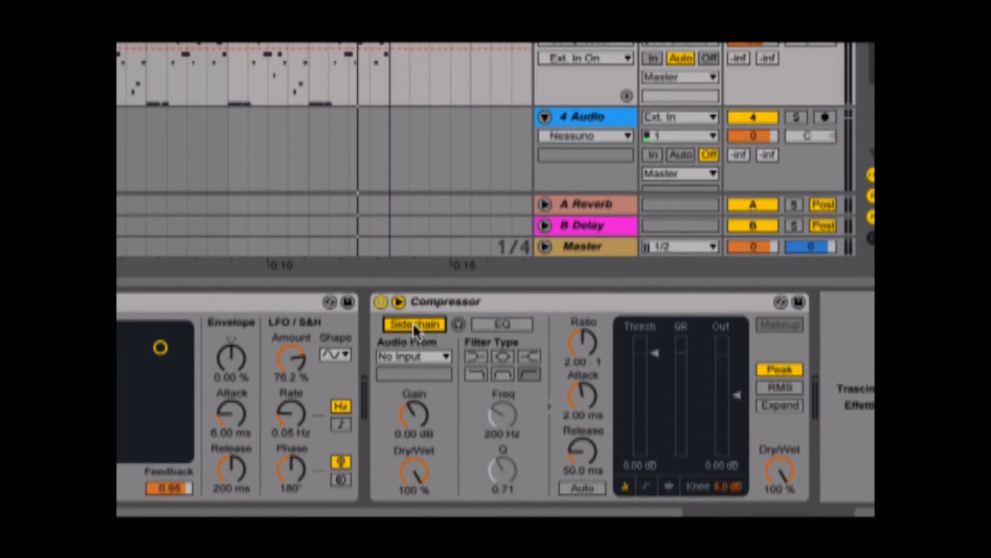
left_click(440, 358)
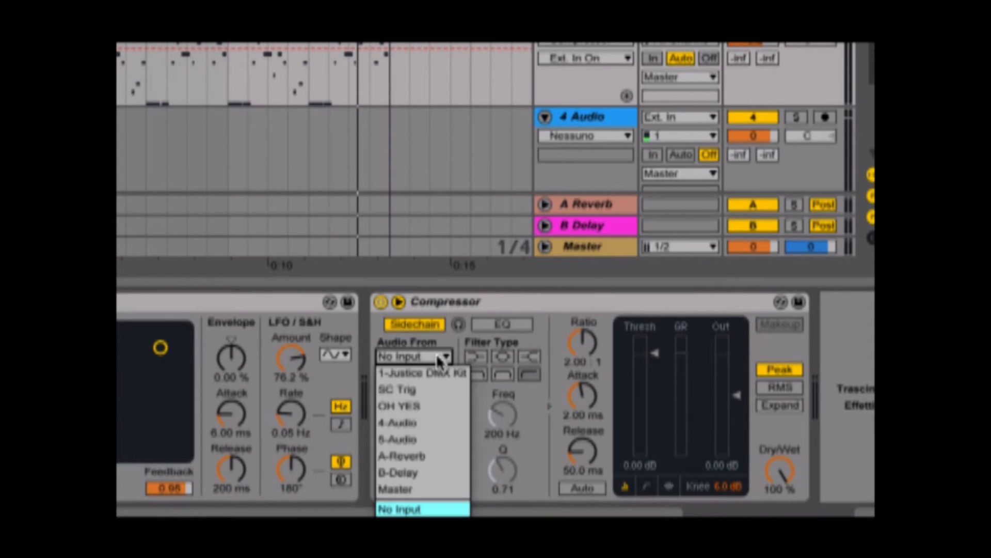
left_click(426, 389)
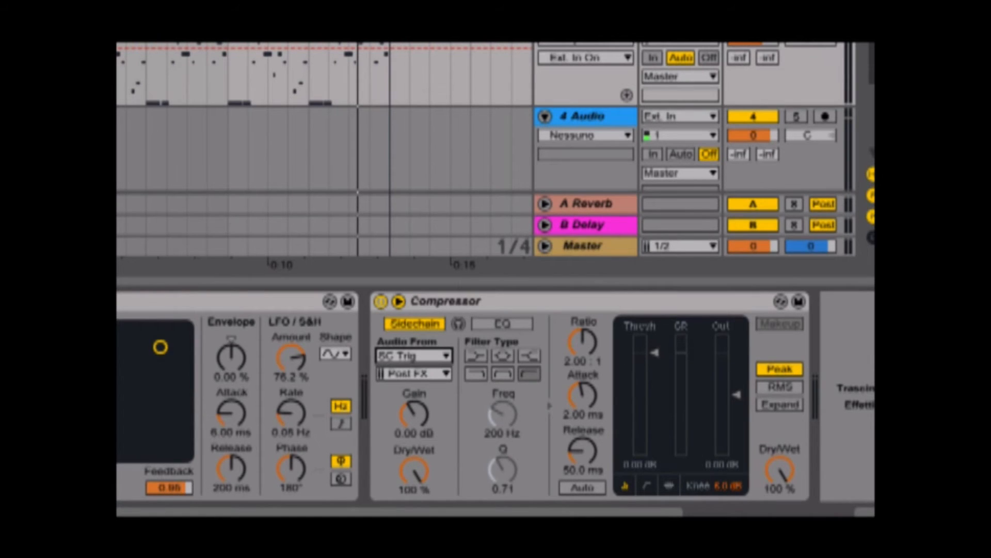
During playback, set the Compressor's threshold to -40.1 dB, ratio to 3.71:1 and attack to 0.22 ms, with auto release on
key("space")
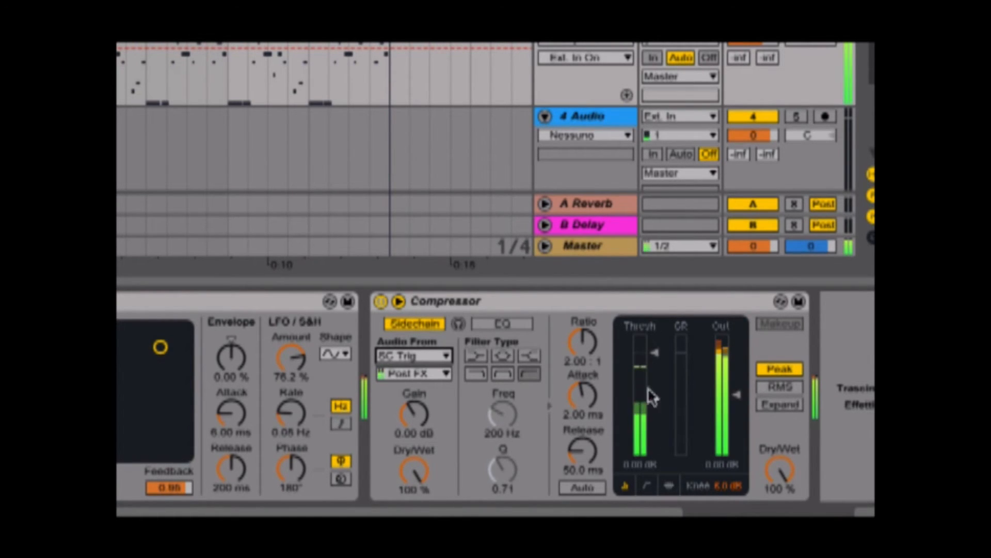
left_click(647, 466)
left_click_drag(655, 353, 654, 441)
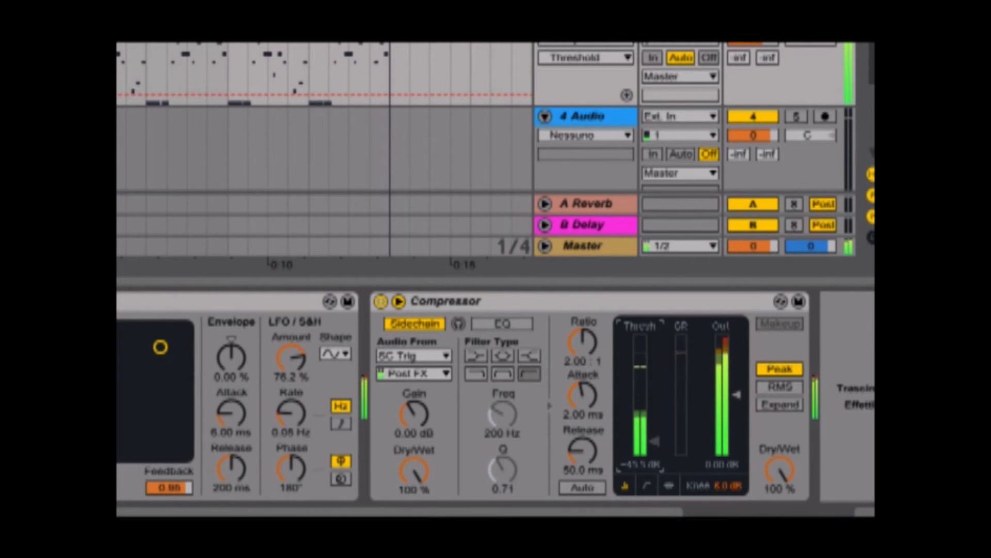
left_click(584, 361)
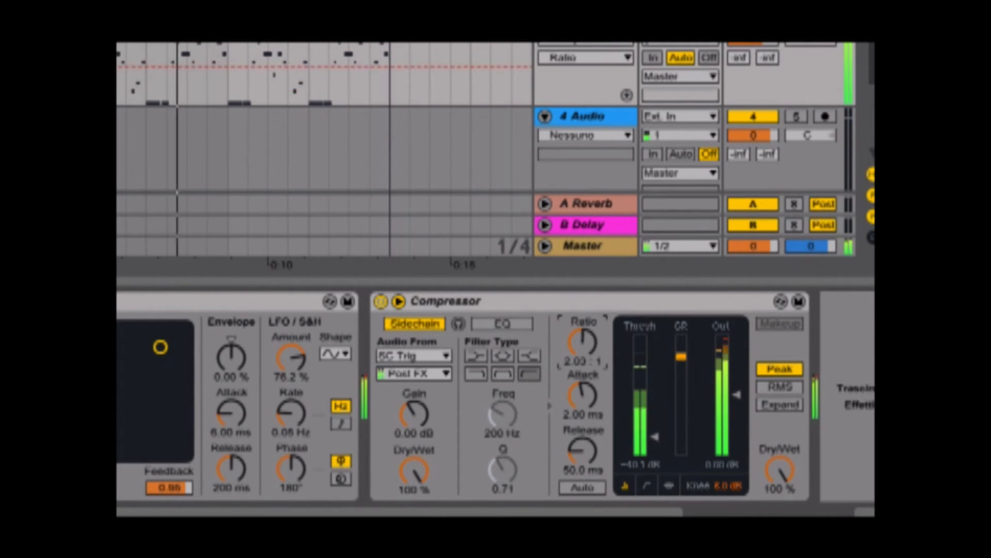
left_click_drag(589, 341, 589, 331)
mouse_move(587, 404)
left_mouse_down()
mouse_move(587, 395)
mouse_move(587, 417)
left_mouse_up()
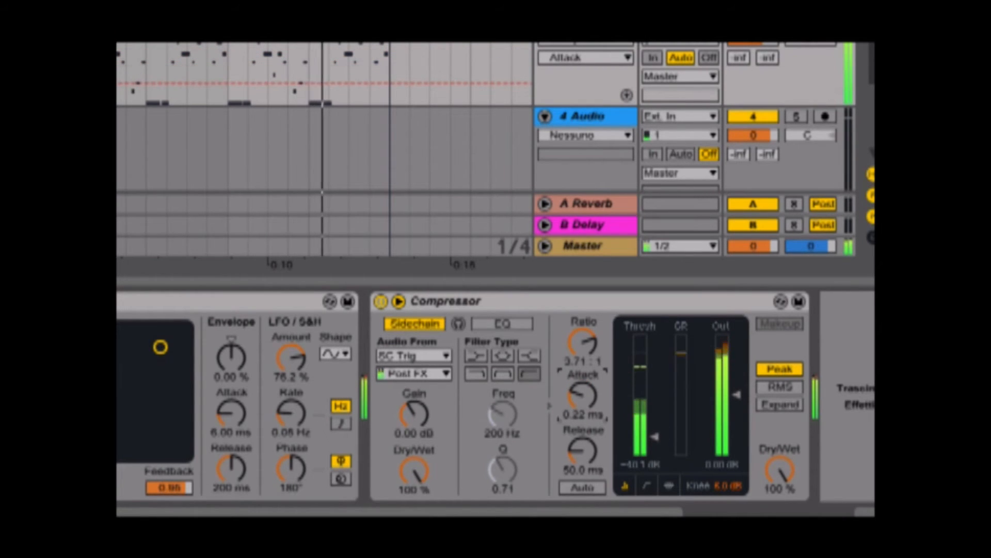
left_click(586, 486)
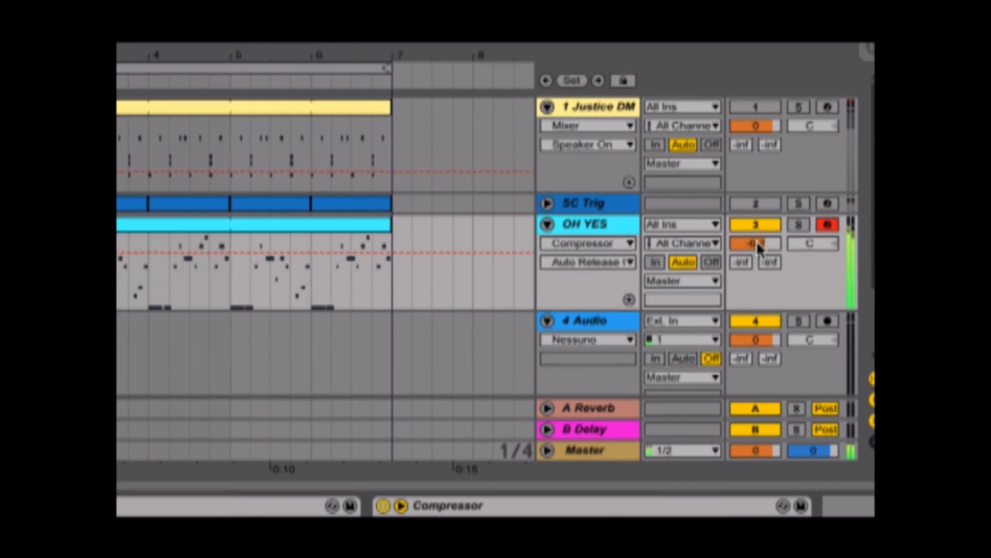
Lower the OH YES track's volume to -10.1 dB and briefly unmute the SC Trig track to audition it
left_click(755, 243)
left_click_drag(755, 243, 755, 250)
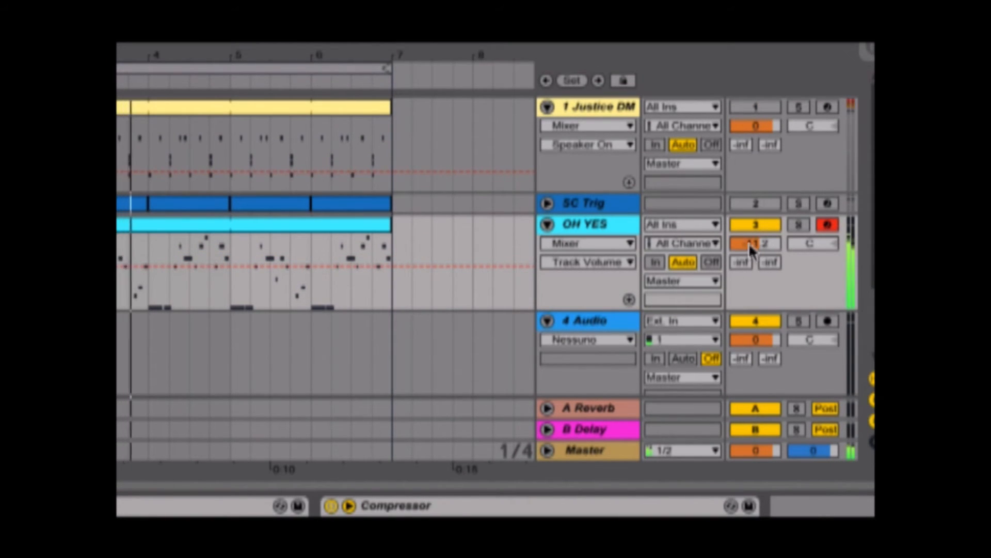
left_click(757, 207)
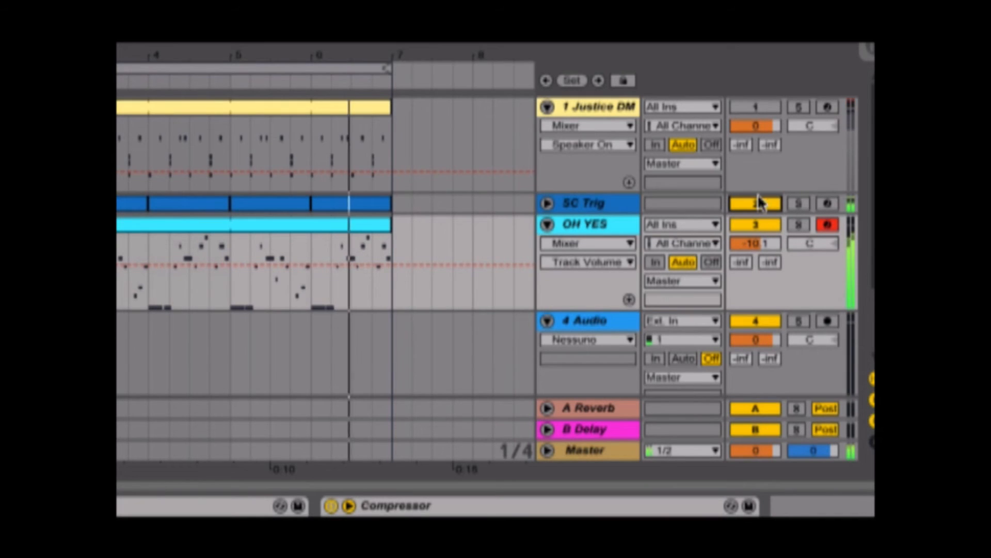
left_click(758, 205)
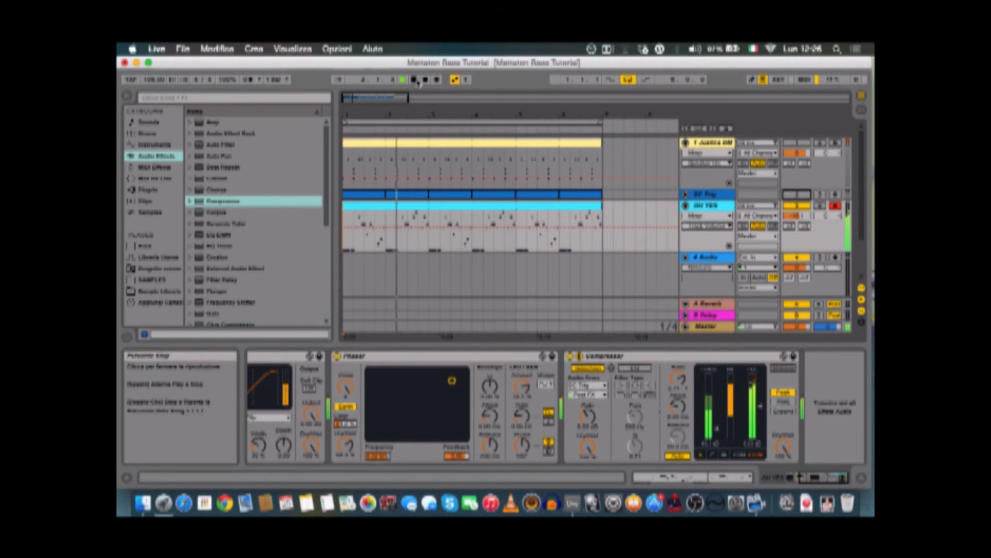
Add FabFilter's FF Pro-Q 2 plug-in after the Compressor on the OH YES track
left_click(147, 190)
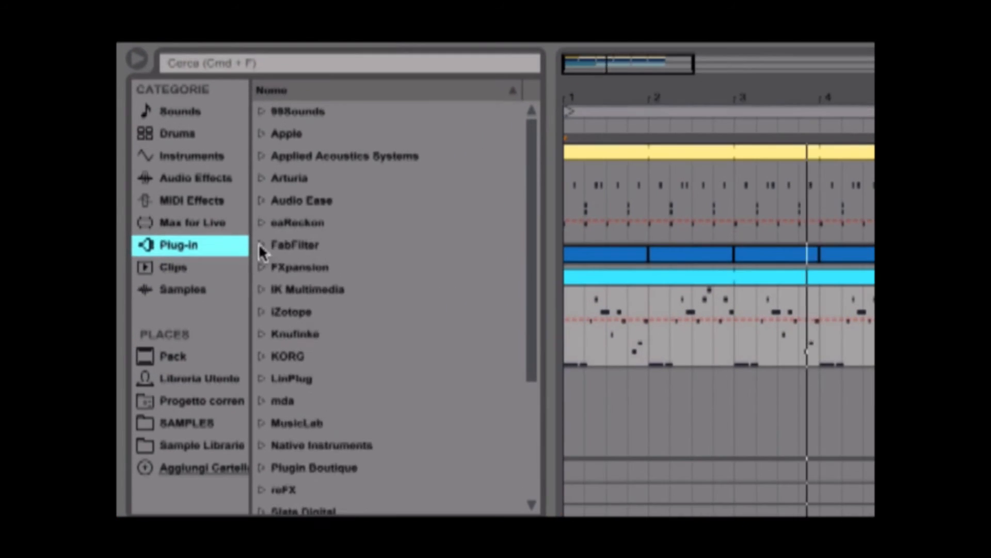
left_click(188, 189)
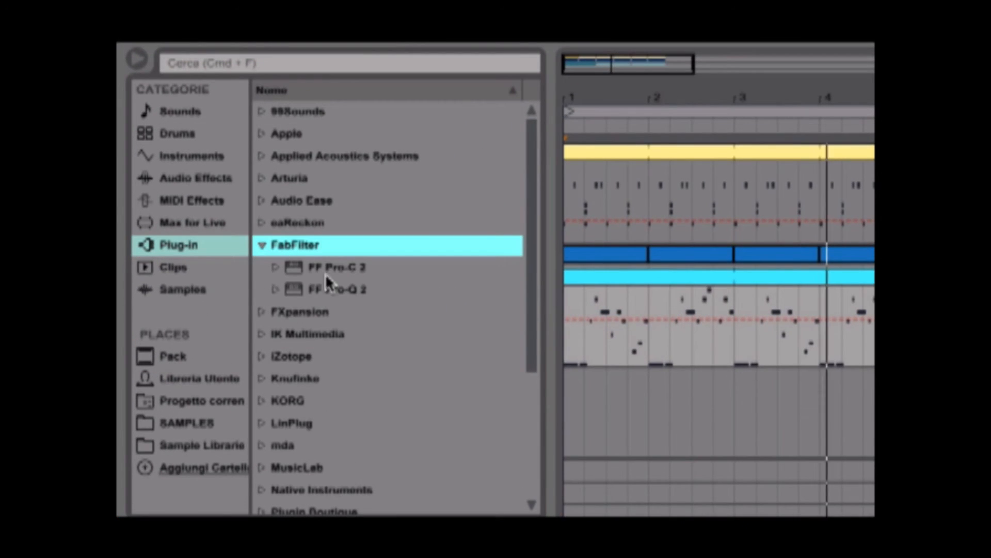
left_click(330, 288)
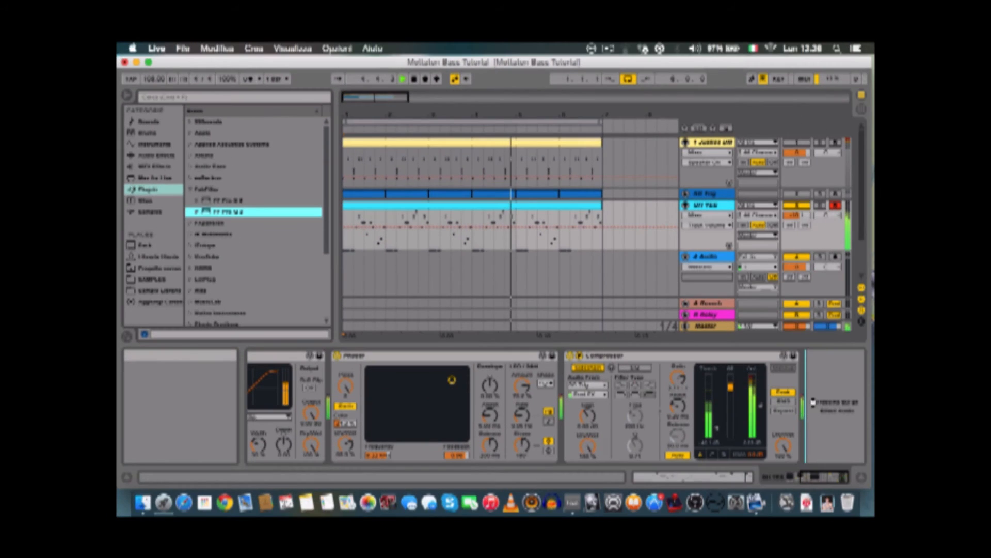
left_click_drag(813, 402, 814, 403)
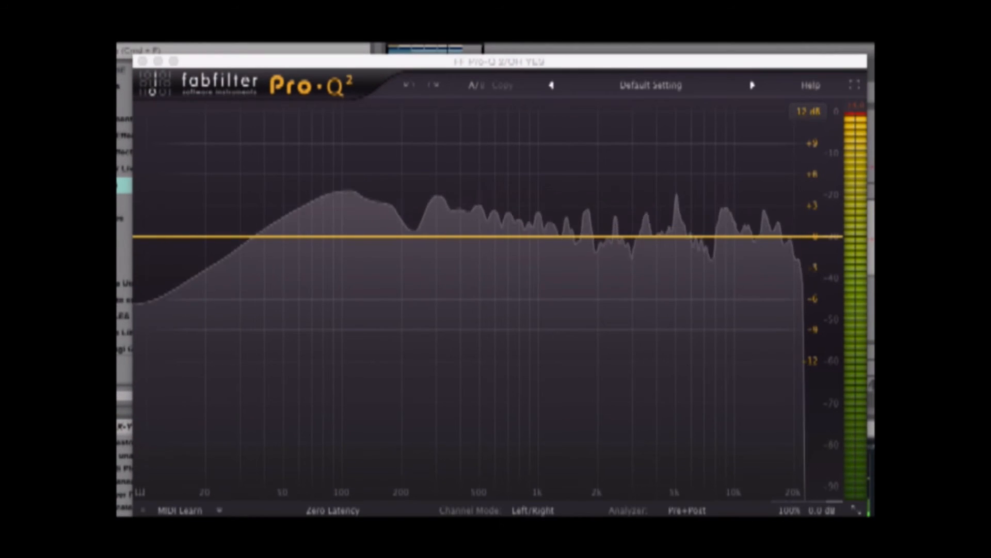
Shape the bass in Pro-Q 2 with a slight bell cut near 3 kHz and gentle boosts in the mids and highs
left_click(631, 237)
left_click_drag(628, 236, 631, 251)
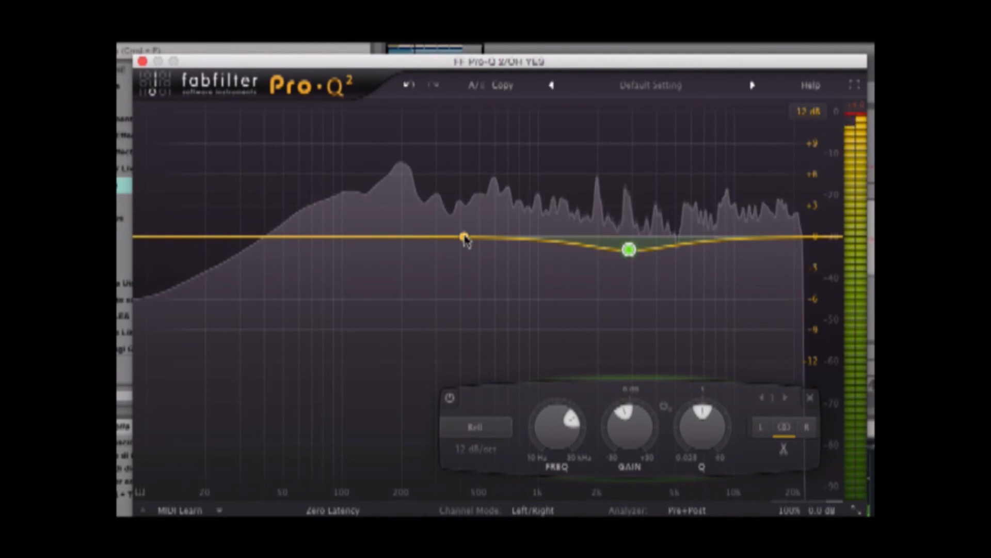
left_click_drag(465, 239, 558, 227)
left_click_drag(696, 247, 691, 204)
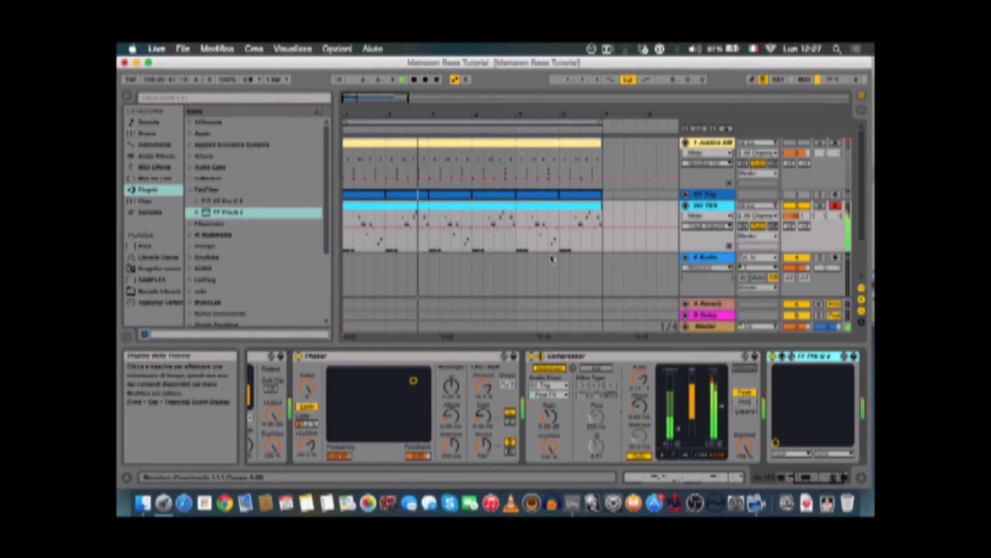
Raise the OH YES track's send levels to the Reverb and Delay return tracks
scroll(610, 416, "right", 3)
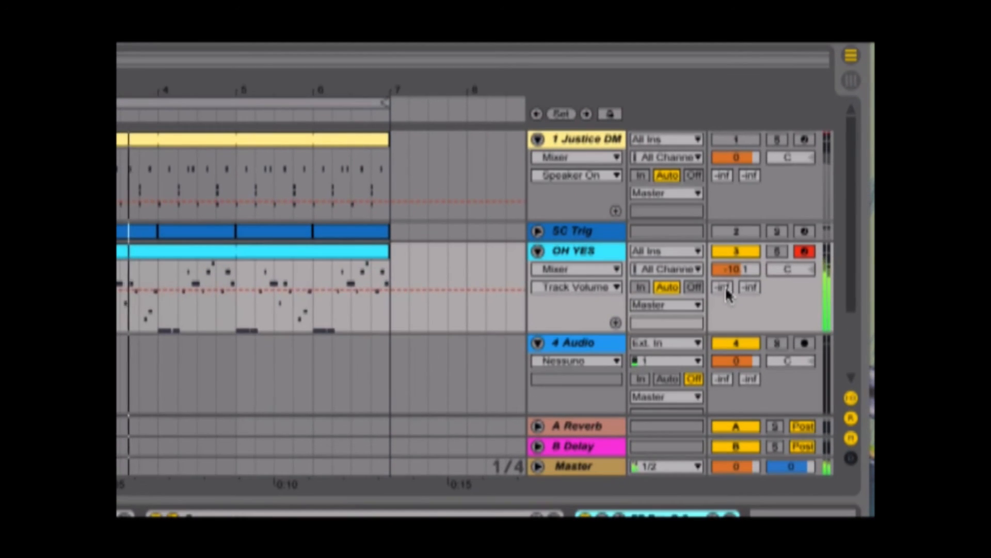
left_click_drag(768, 251, 767, 235)
left_click_drag(750, 292, 750, 281)
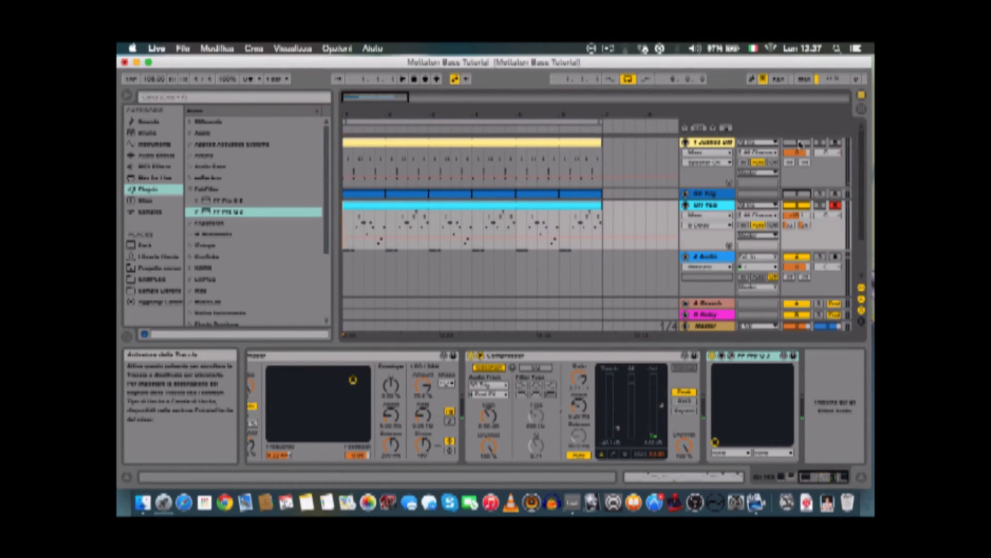
Activate the Justice DMX drum track and play the arrangement from the start
left_click(708, 143)
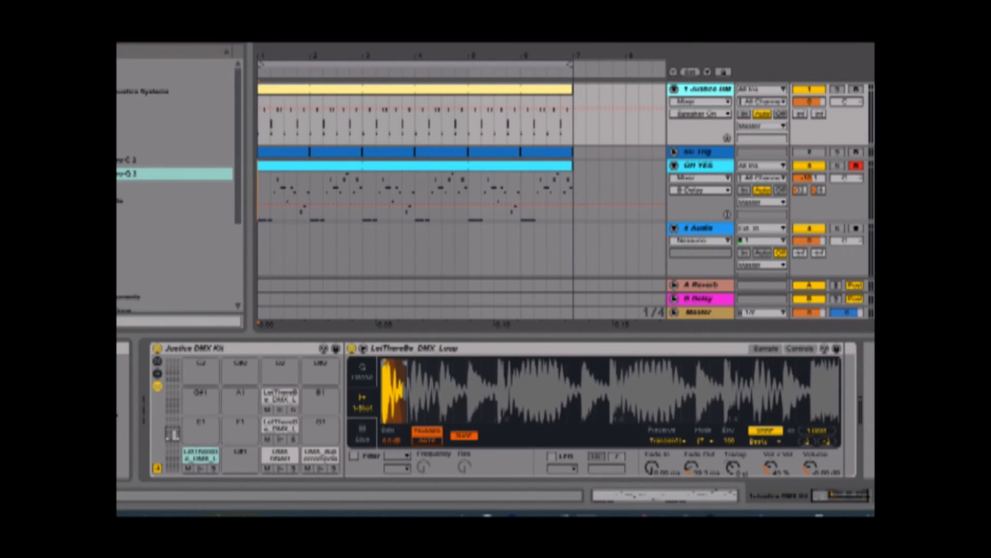
left_click(403, 81)
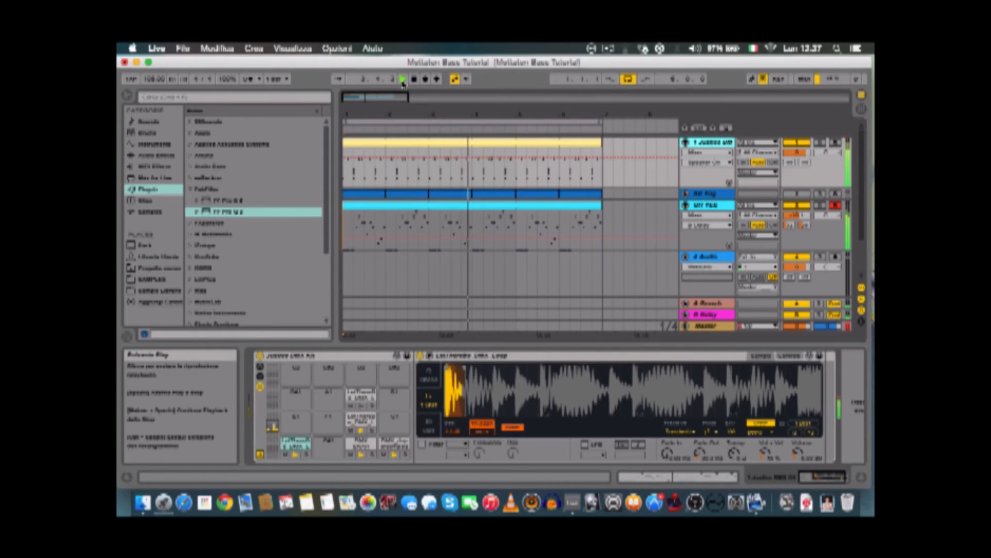
In the OH YES track's TyrellN6 synth, lower the second oscillator's volume to -100 and set the filter cutoff to 84.50
left_click(721, 208)
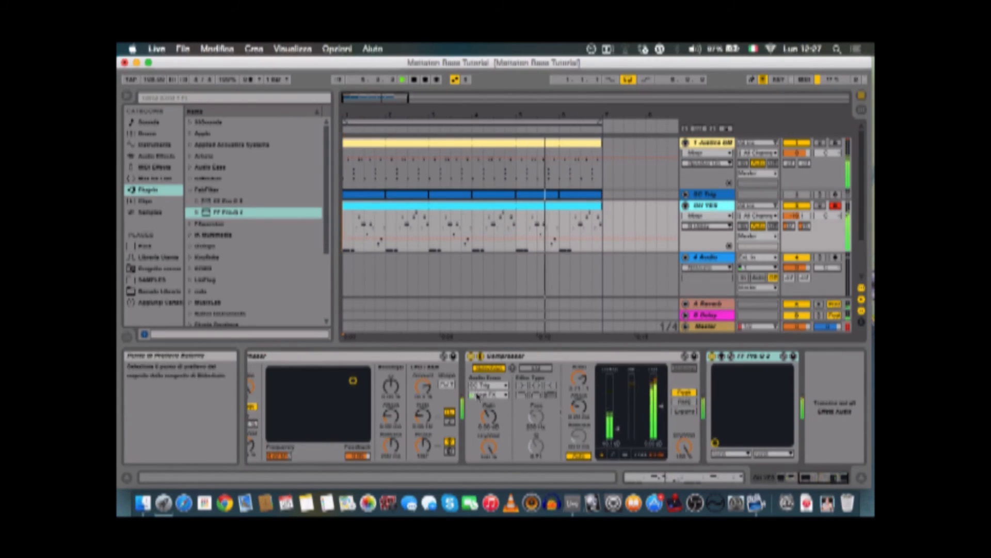
left_click(279, 356)
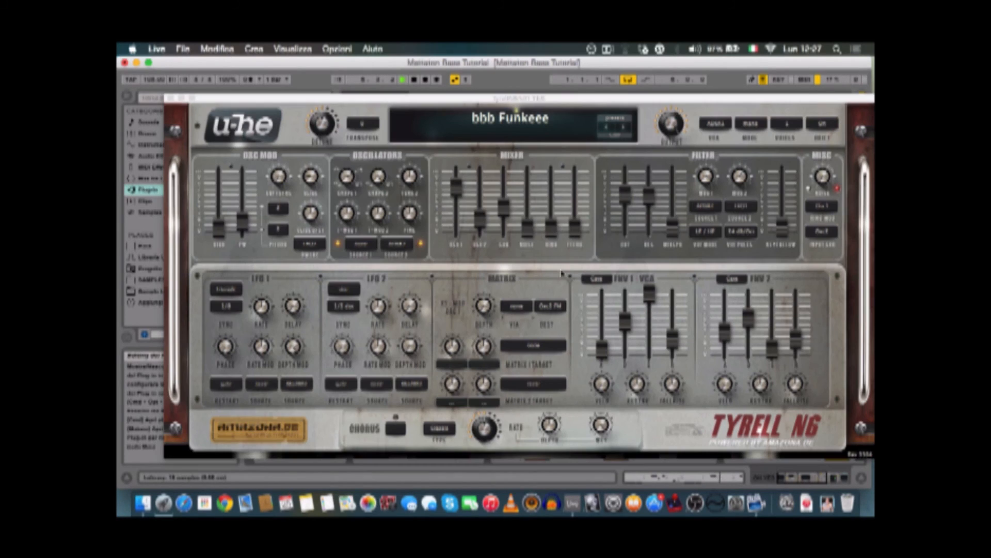
left_click_drag(480, 218, 482, 233)
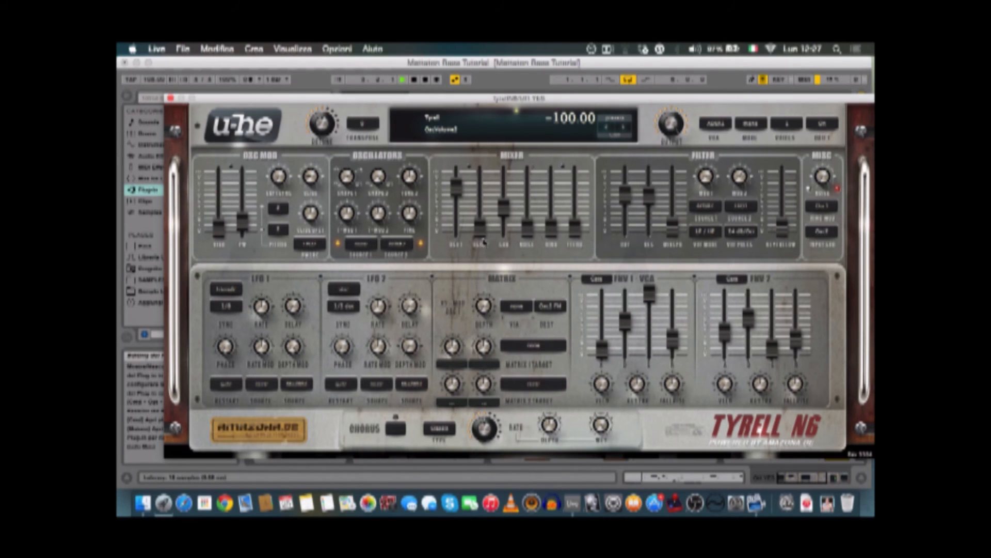
left_click(625, 197)
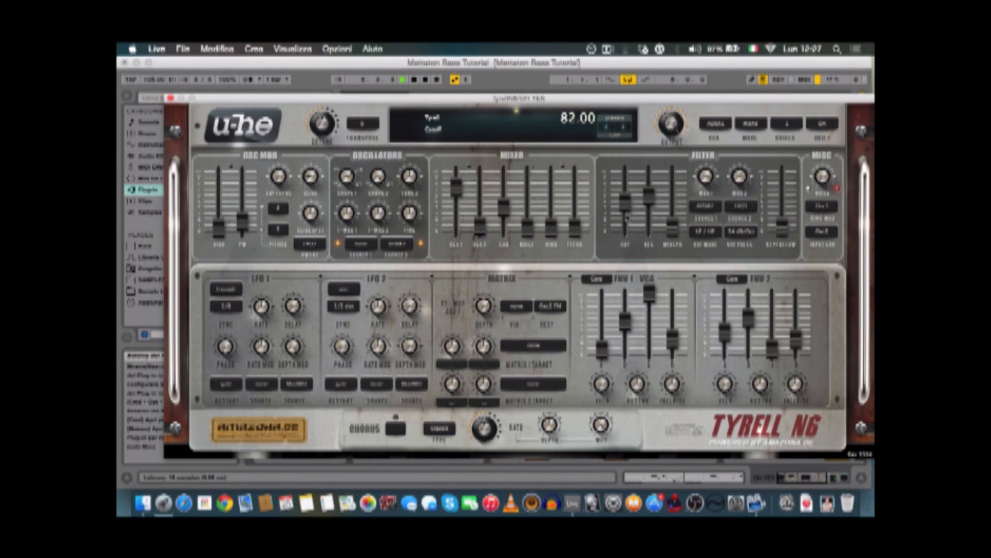
left_click_drag(626, 195, 626, 191)
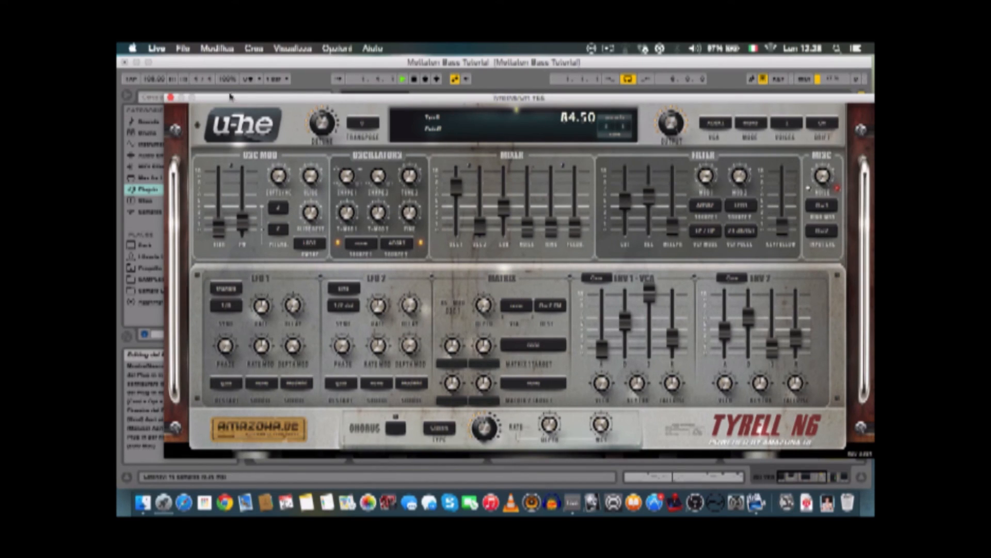
left_click(170, 98)
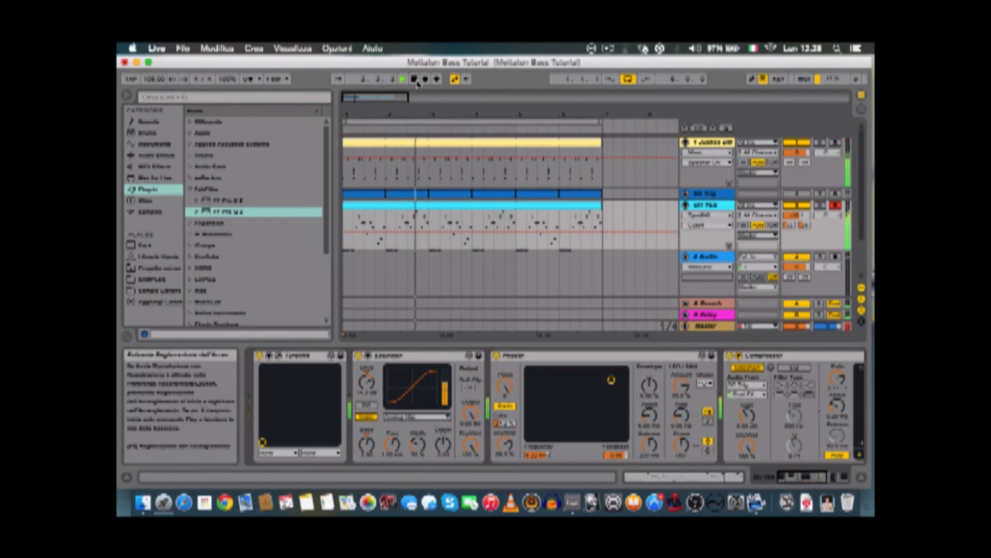